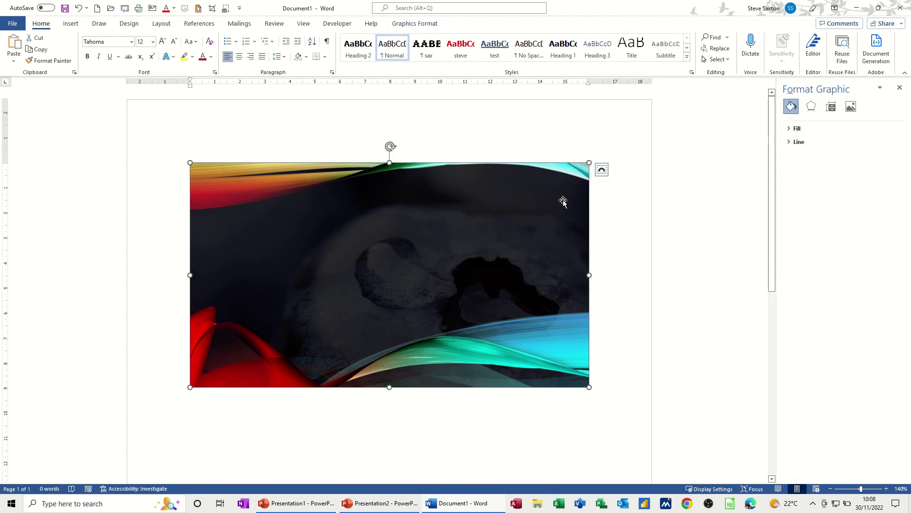
Delete the graphic from the page body and paste it into the page header instead
left_click_drag(558, 203, 561, 206)
key("Delete")
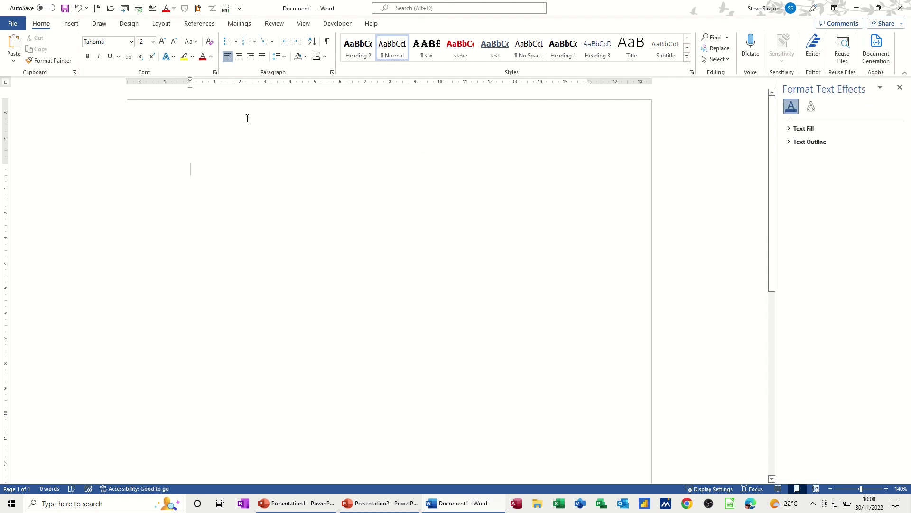
double_click(246, 118)
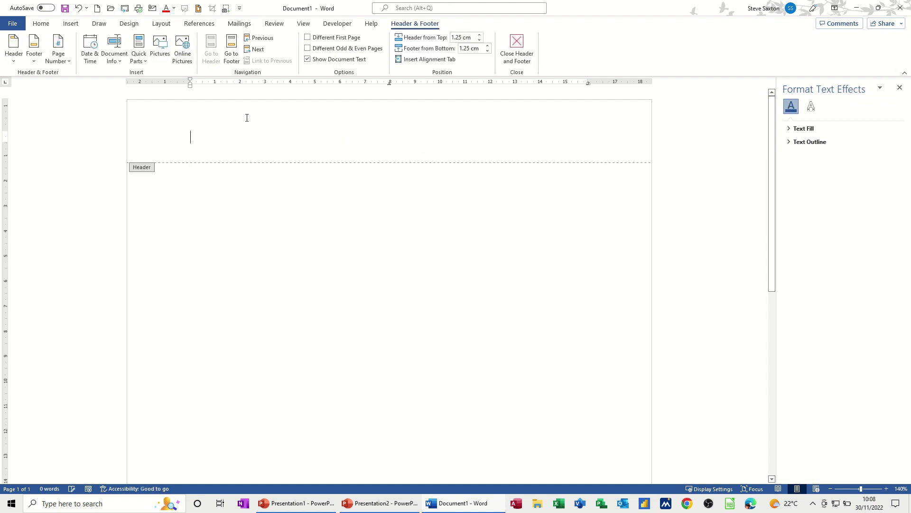
key("ctrl+v")
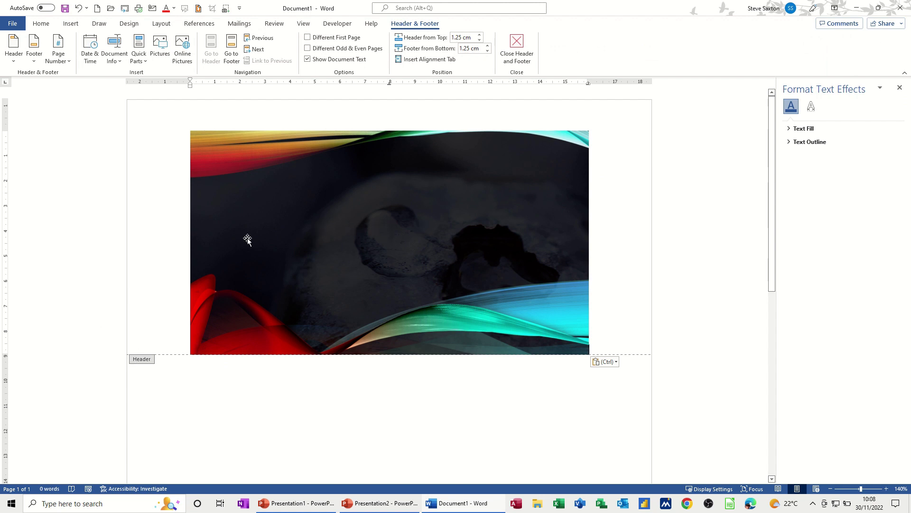
Set the header graphic's text wrapping to Behind Text
left_click(41, 24)
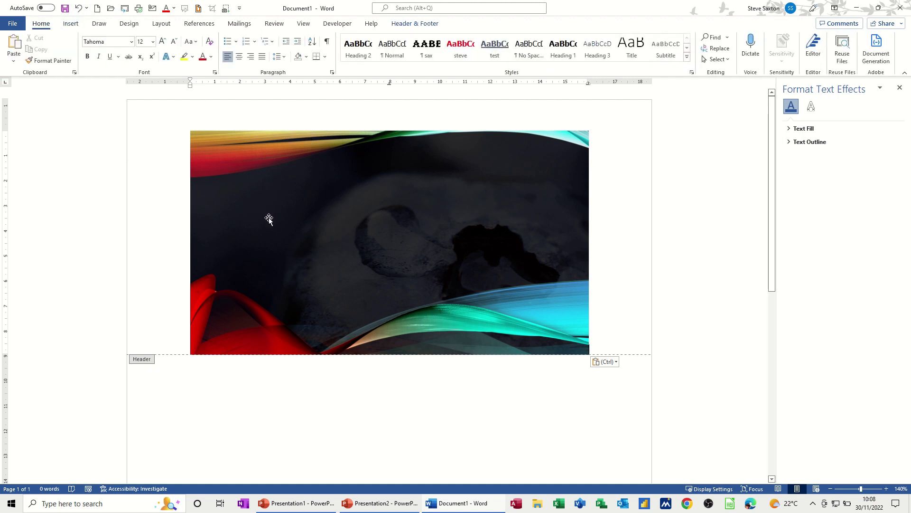
left_click(398, 146)
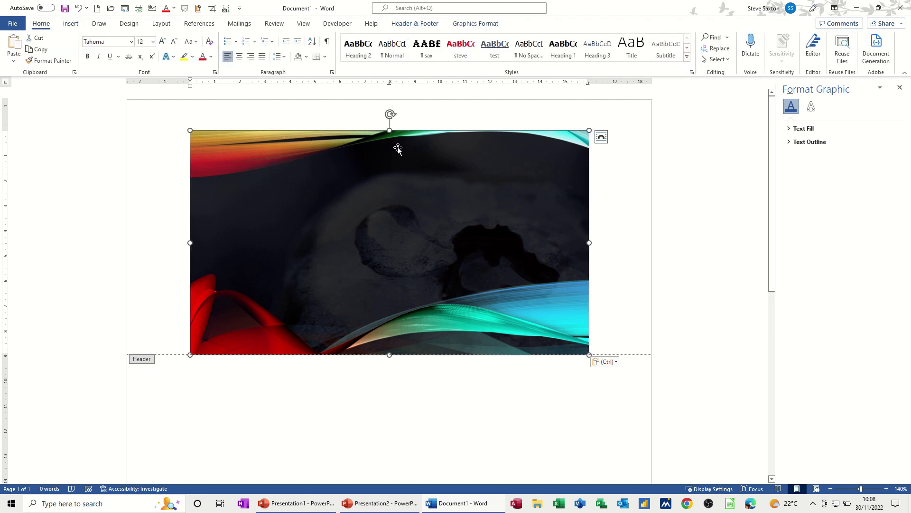
left_click(460, 24)
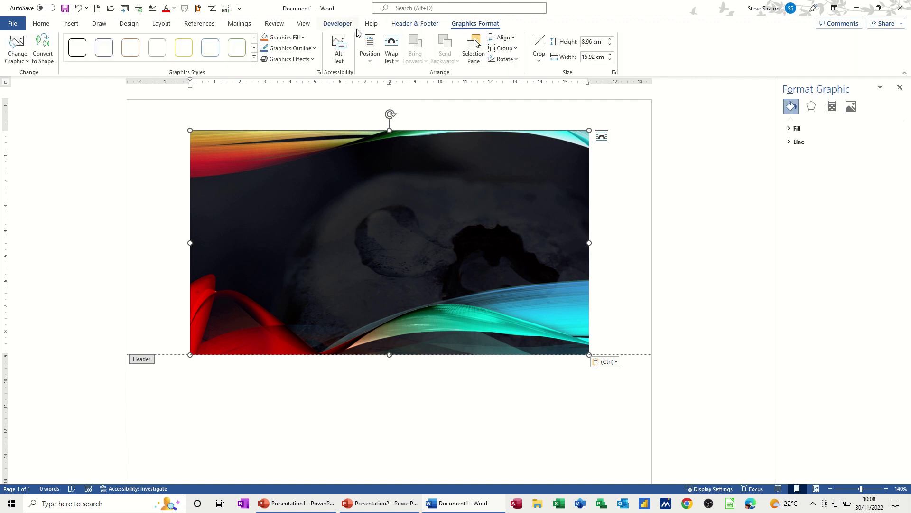
left_click(392, 56)
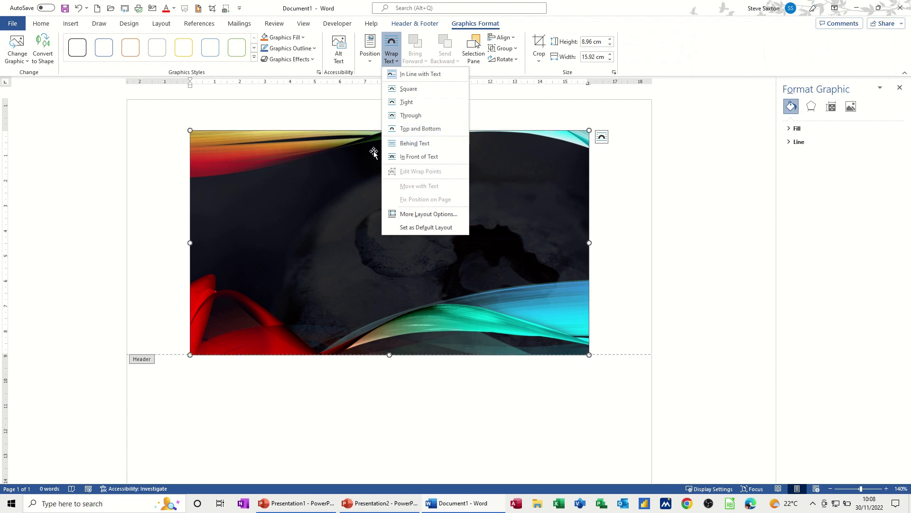
left_click(412, 144)
Move the graphic to the page's top-left corner and stretch it over the whole page, about 29.7 cm high and 21.5 cm wide
left_click_drag(373, 248, 315, 203)
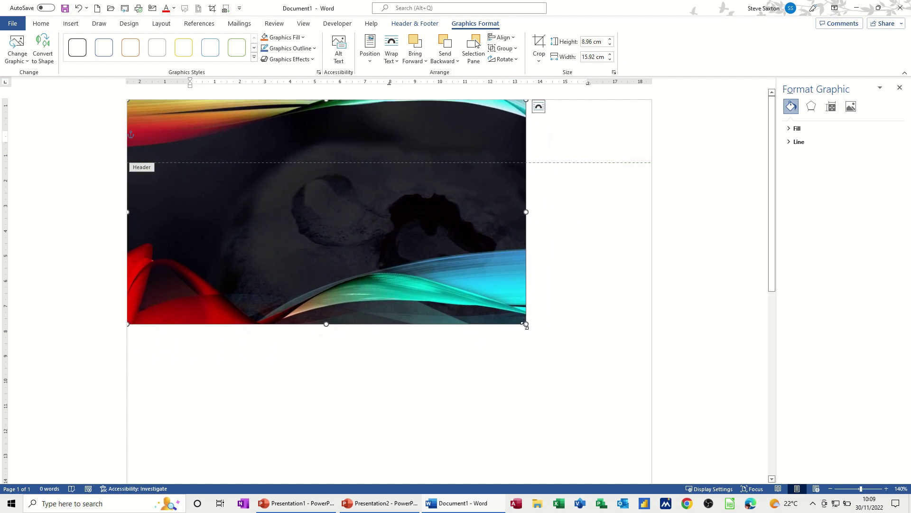
left_click_drag(525, 324, 638, 402)
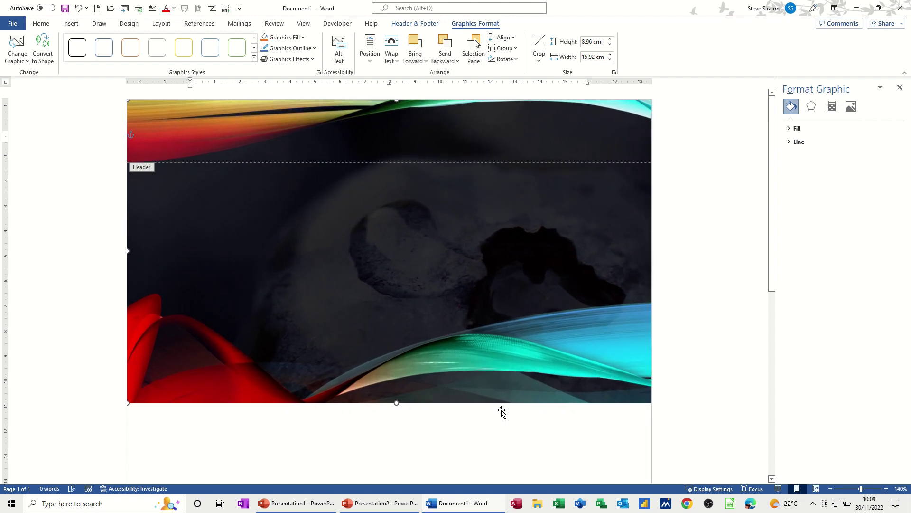
left_click_drag(395, 403, 396, 508)
scroll(434, 413, "down", 7)
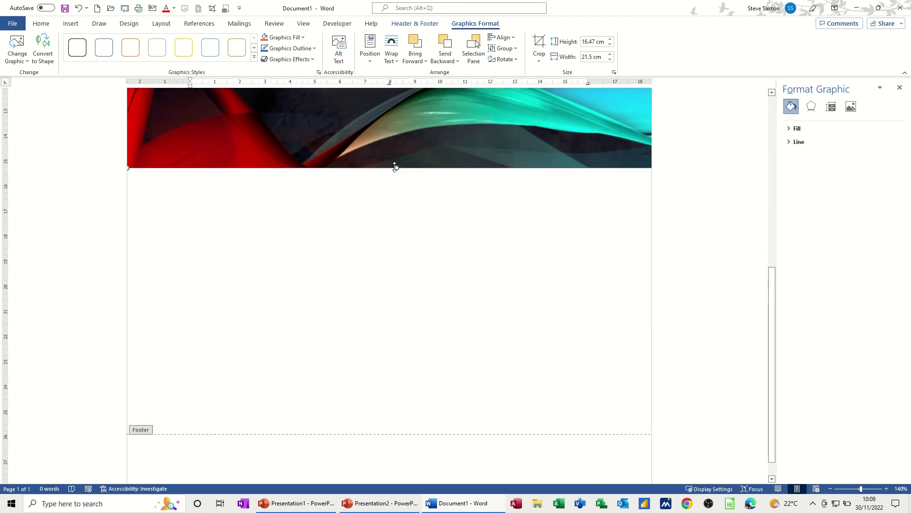
left_click_drag(397, 168, 375, 469)
scroll(475, 302, "up", 10)
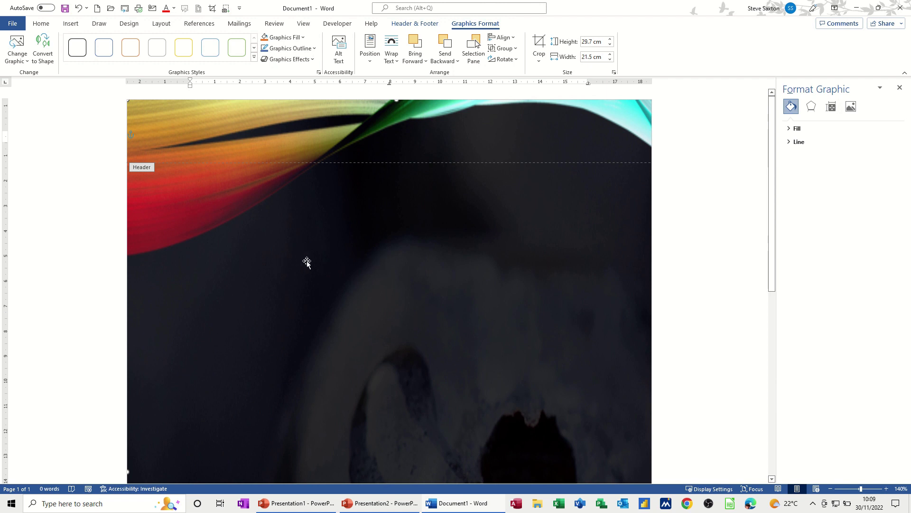
Set the graphic's picture transparency to 81% and close the header
left_click(851, 107)
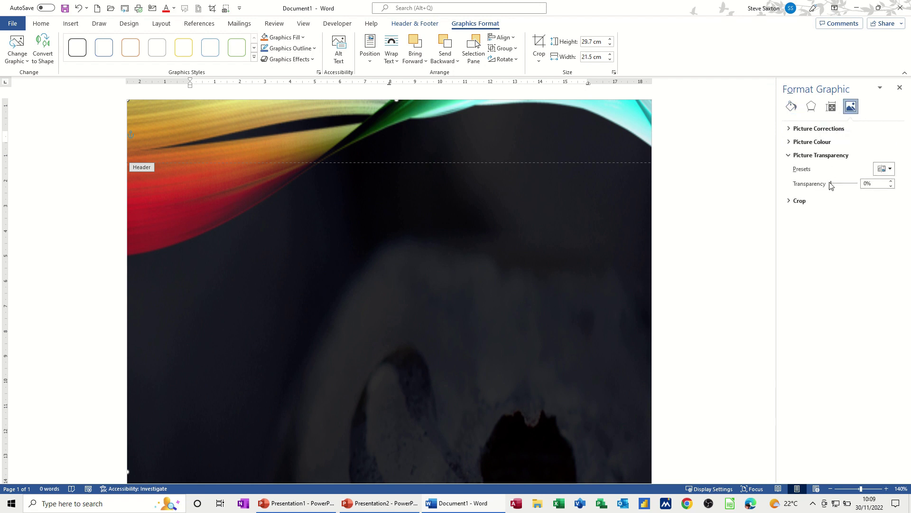
left_click_drag(834, 185, 855, 187)
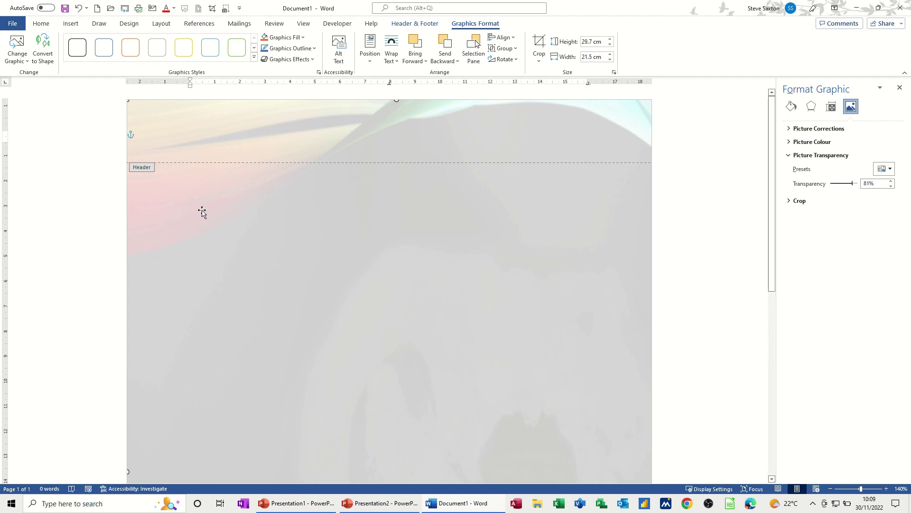
left_click(408, 24)
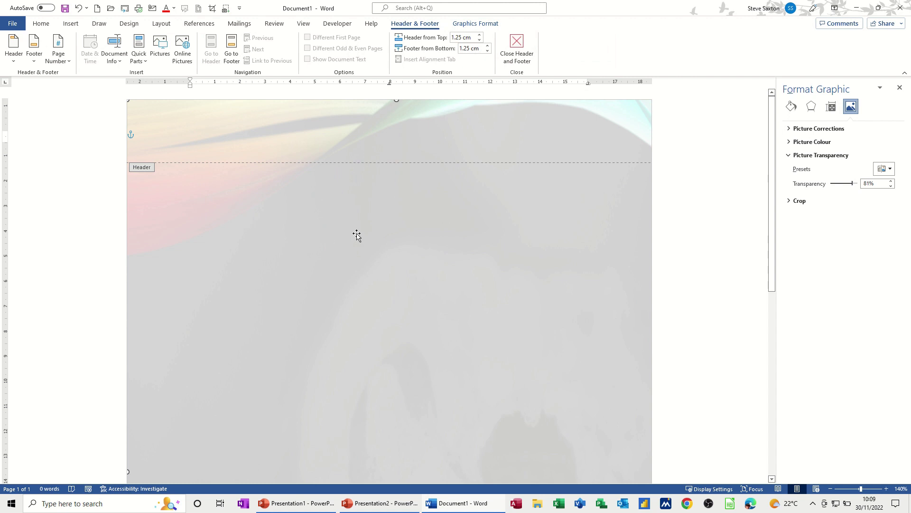
left_click(512, 54)
Try out the word "Hello" in the body over the faded background, check the page and remove the word
type("saddf")
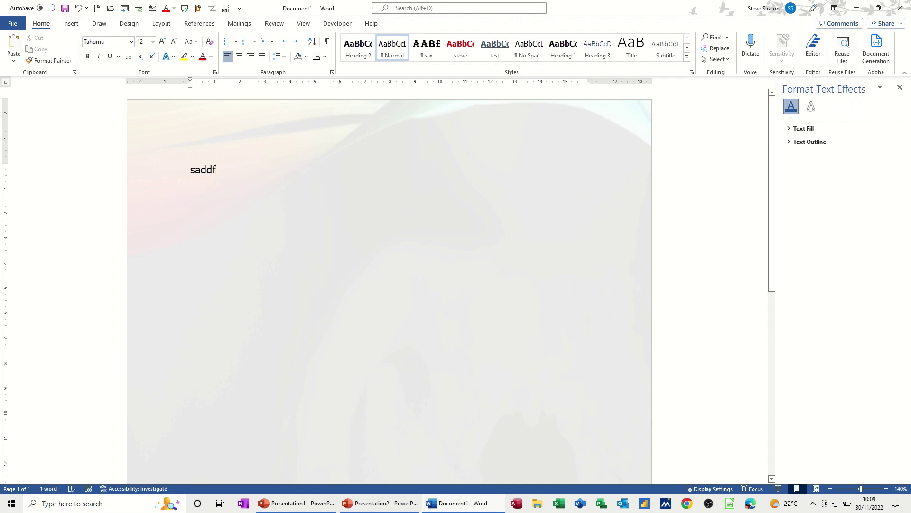
key("BackSpace")
key("BackSpace")
key("BackSpace")
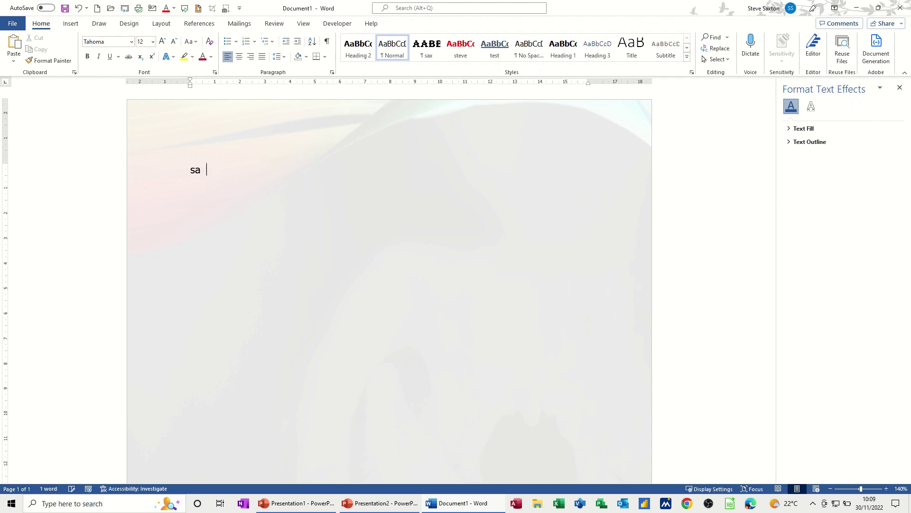
type("Hello")
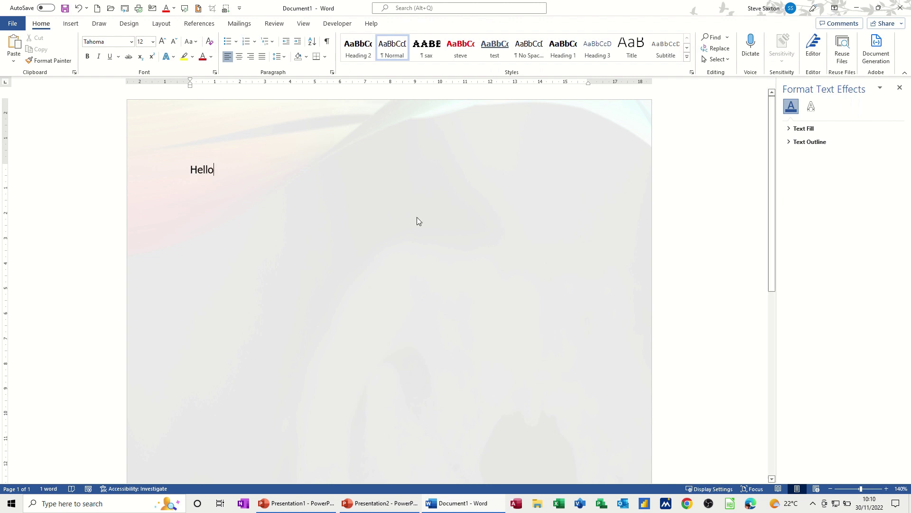
scroll(341, 216, "down", 9)
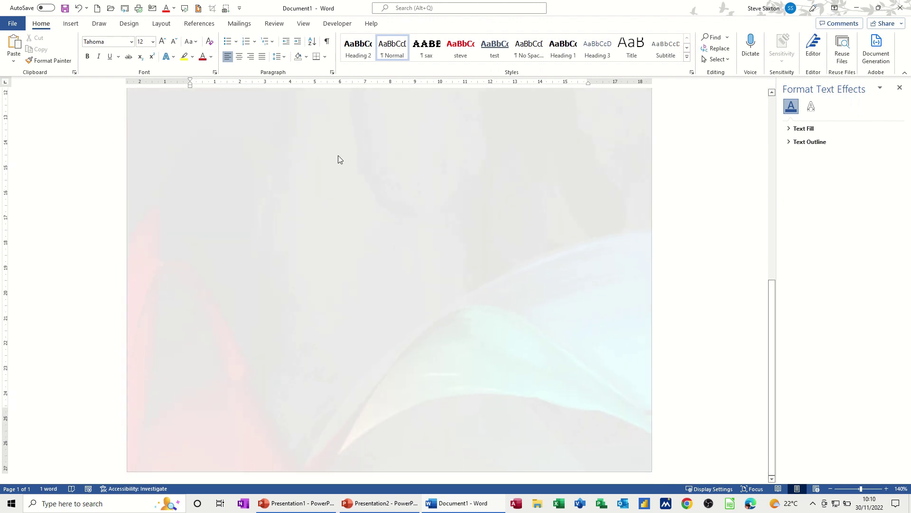
scroll(442, 252, "up", 9)
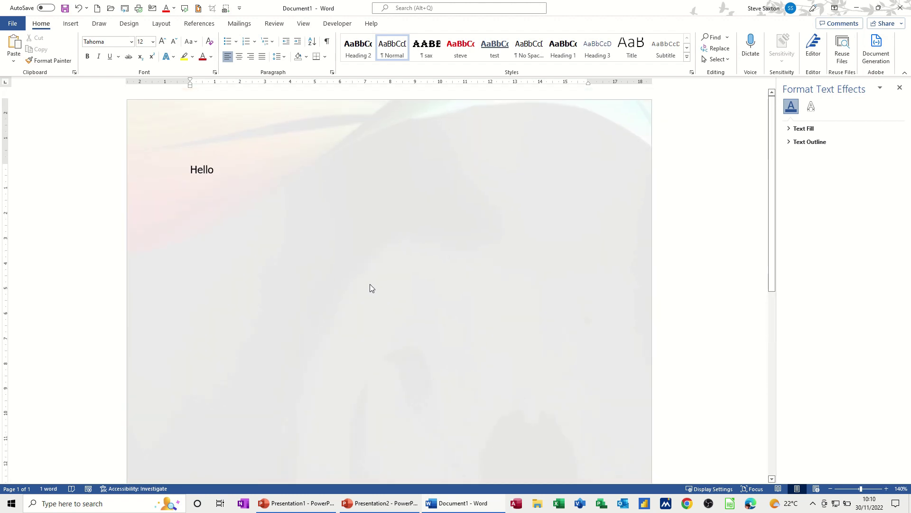
double_click(221, 170)
key("Delete")
Save the header graphic as a picture named test in the Pictures folder, and delete the graphic from the header
double_click(298, 117)
left_click(277, 198)
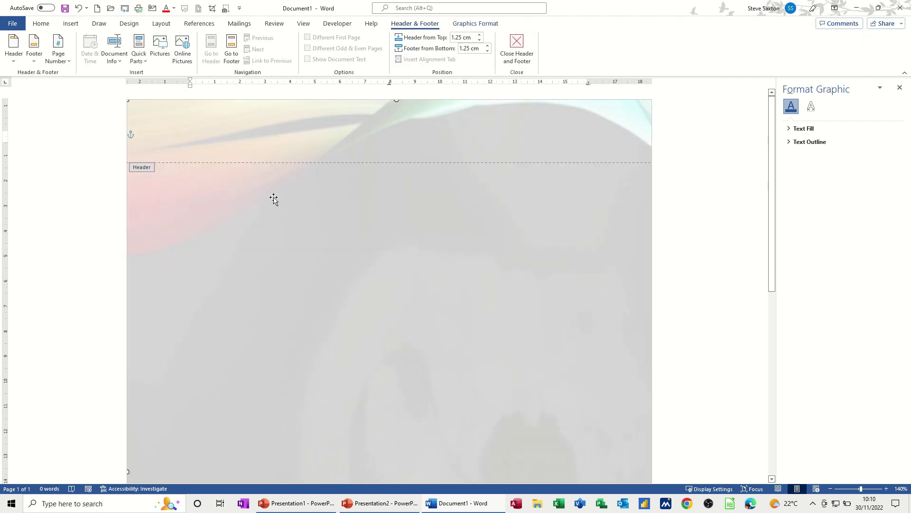
right_click(393, 219)
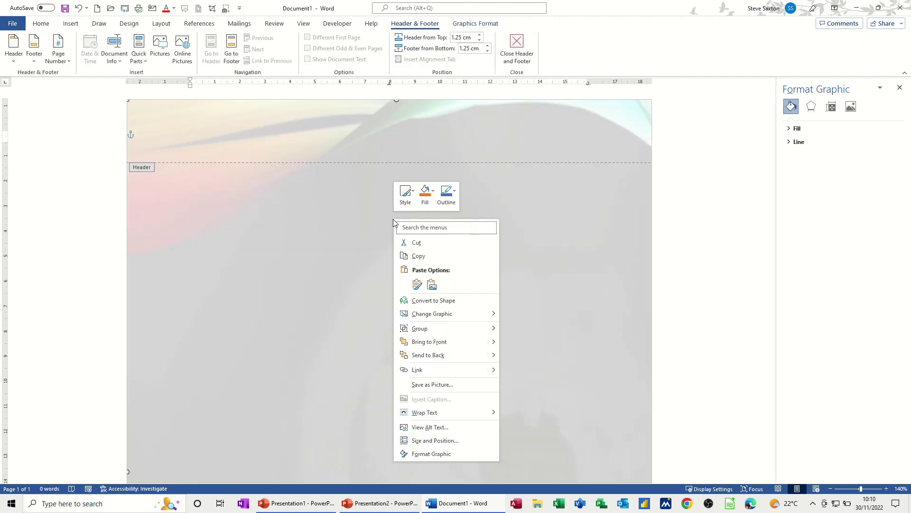
left_click(403, 385)
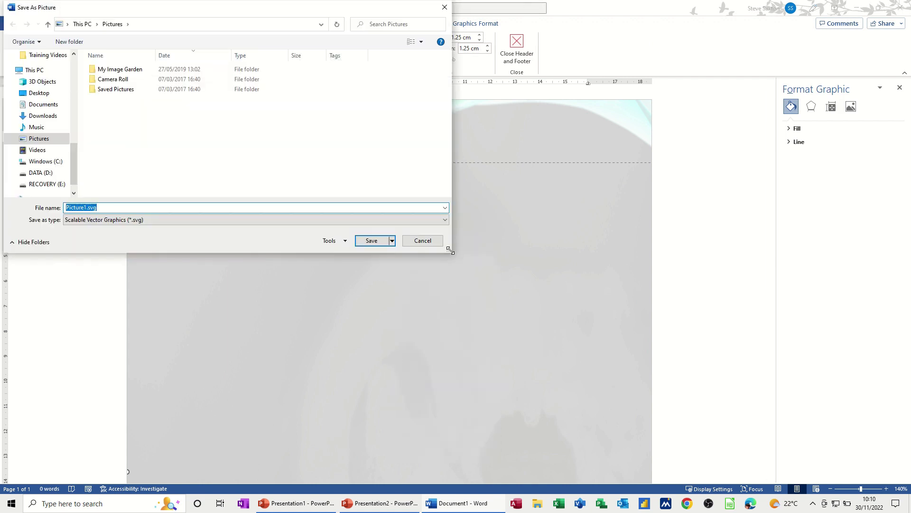
type("test")
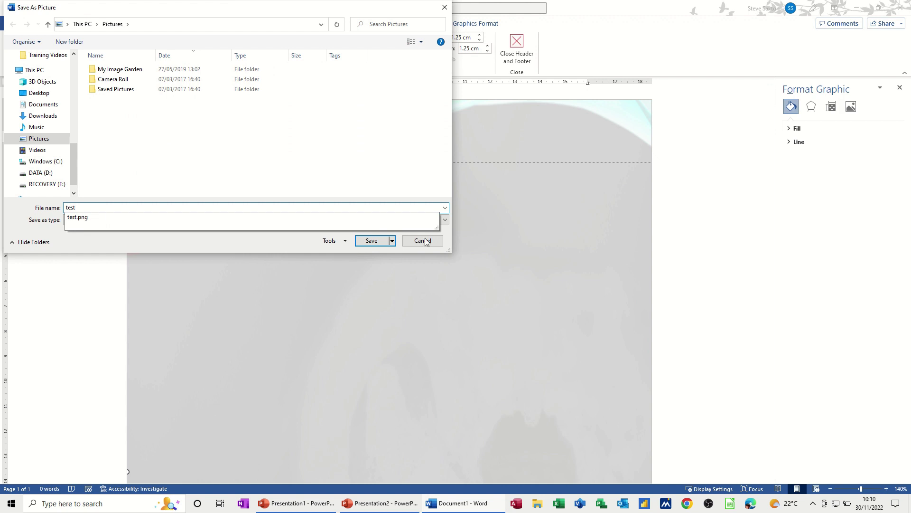
key("Down")
key("Return")
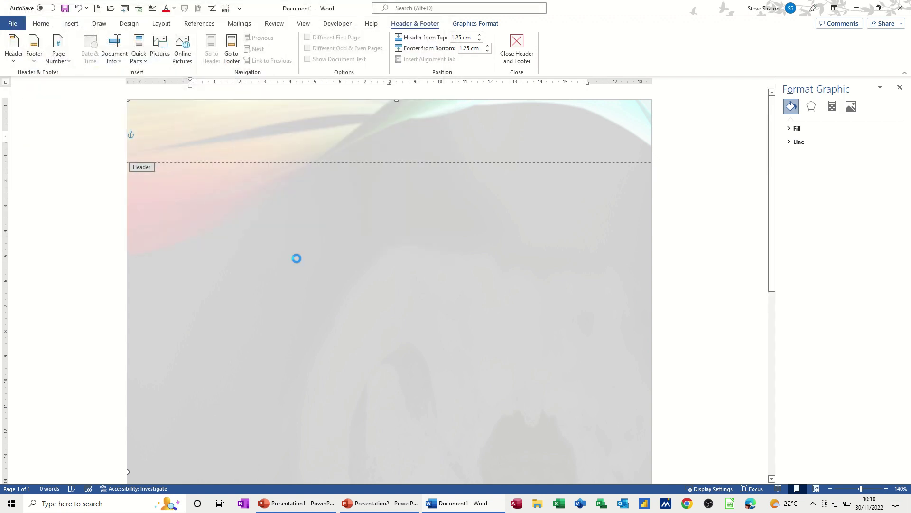
key("Delete")
double_click(268, 210)
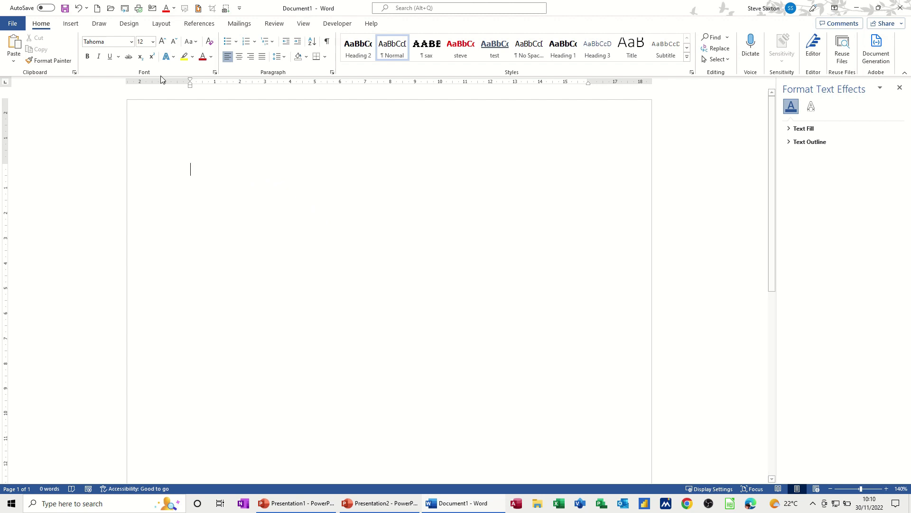
Add a custom picture watermark using test.png from the Pictures folder, with Auto scale and Washout
left_click(130, 24)
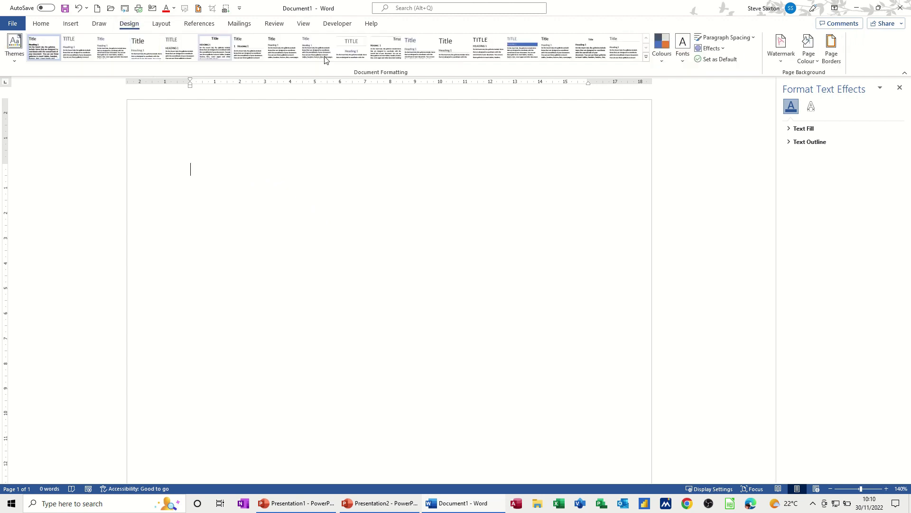
left_click(774, 49)
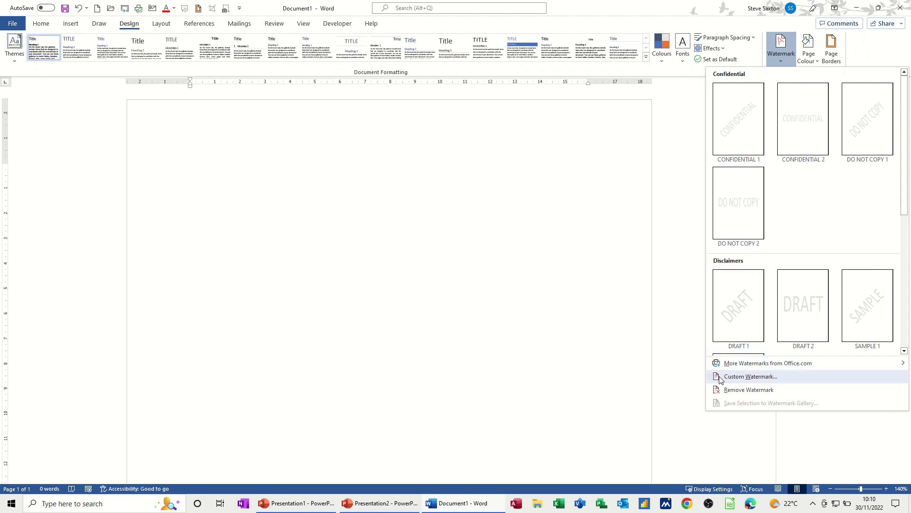
left_click(750, 377)
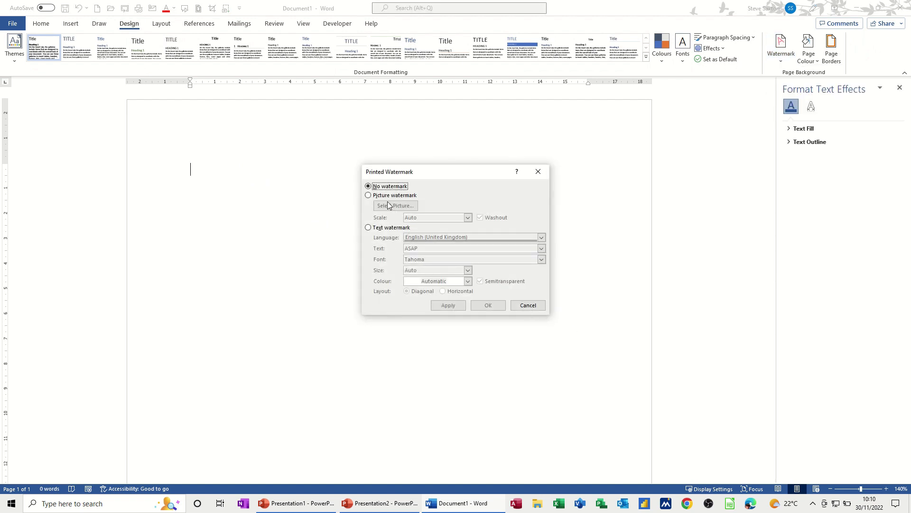
left_click(375, 195)
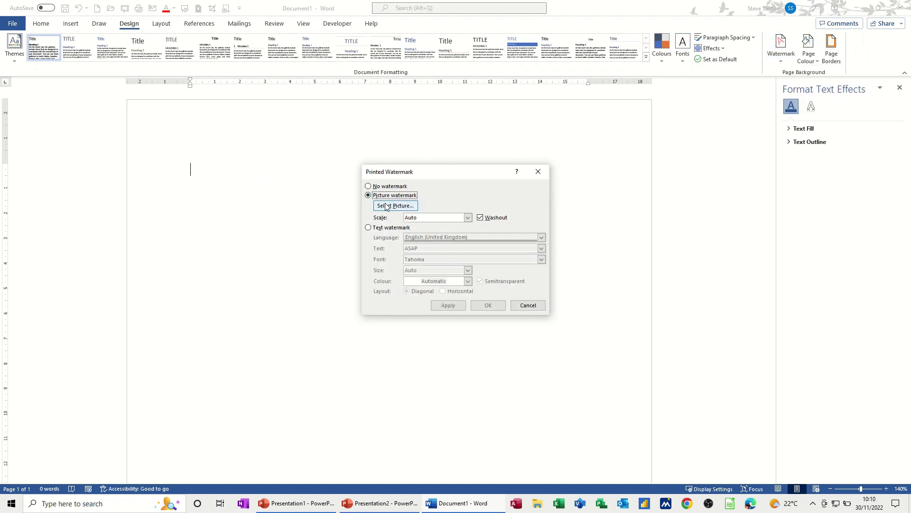
left_click(386, 207)
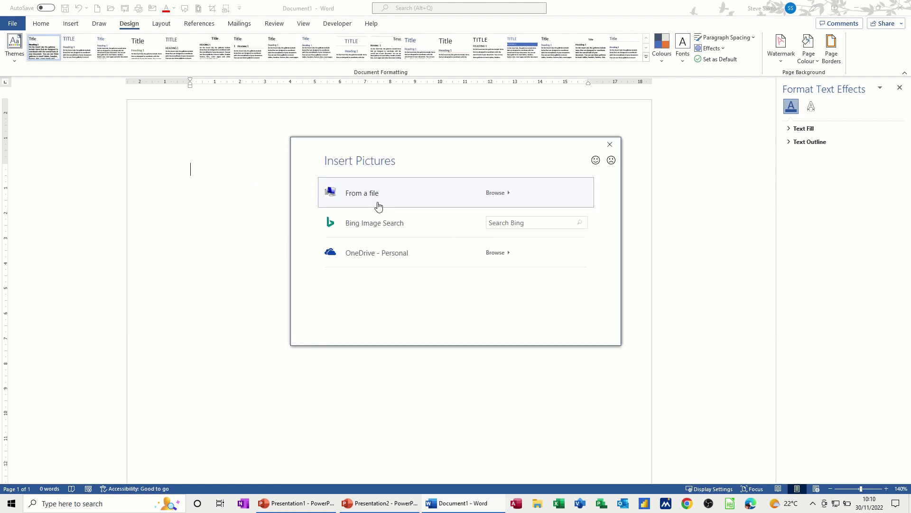
left_click(374, 203)
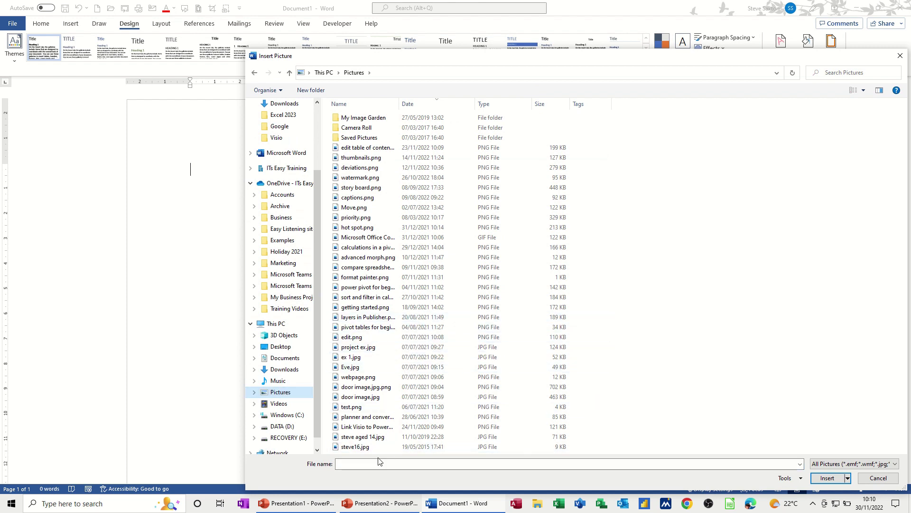
double_click(351, 406)
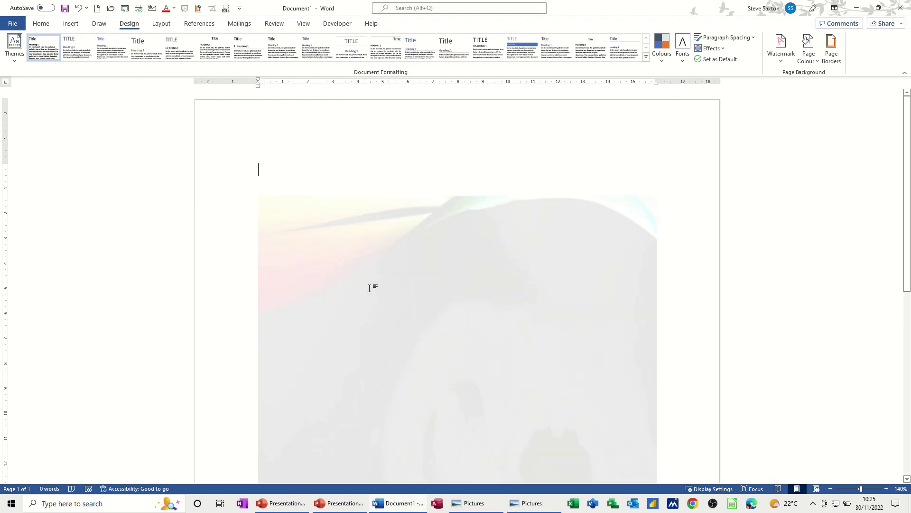
Open the header, move the watermark picture into the page's upper-left corner and widen it to the full page width
double_click(373, 119)
left_click(347, 224)
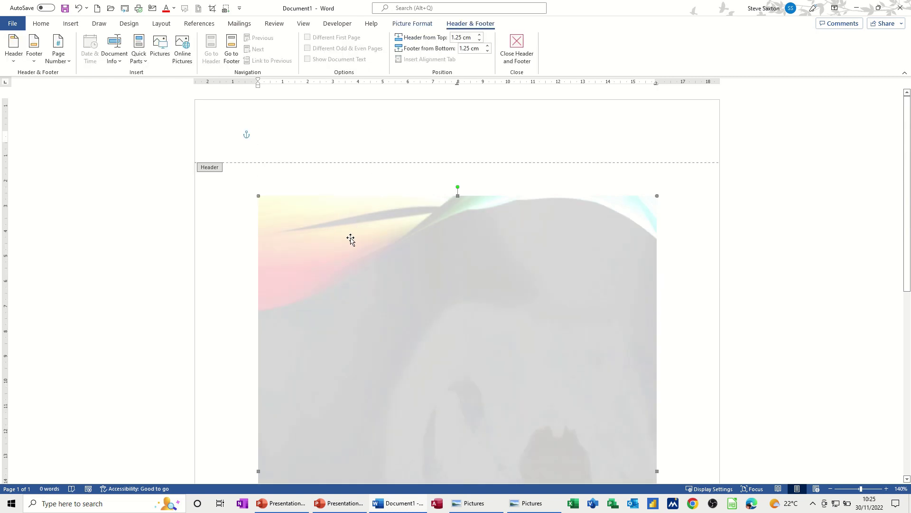
left_click_drag(311, 221, 284, 147)
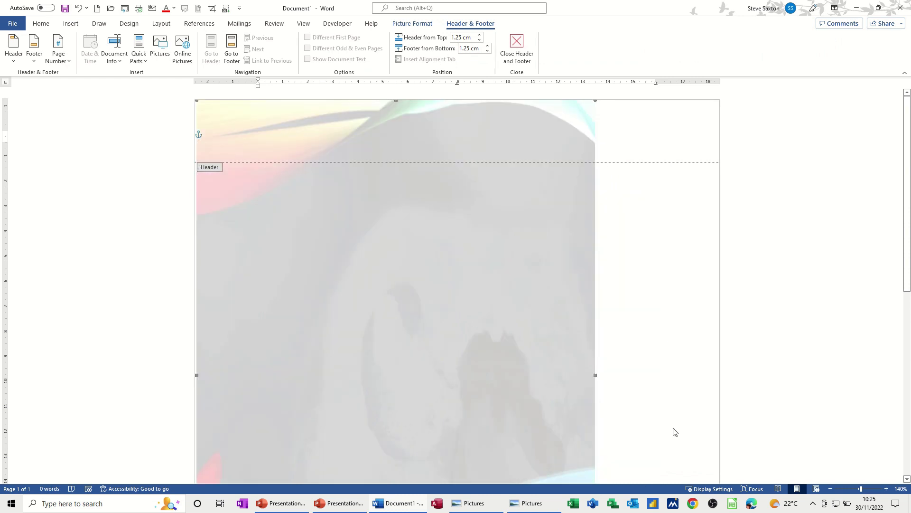
left_click_drag(597, 375, 722, 378)
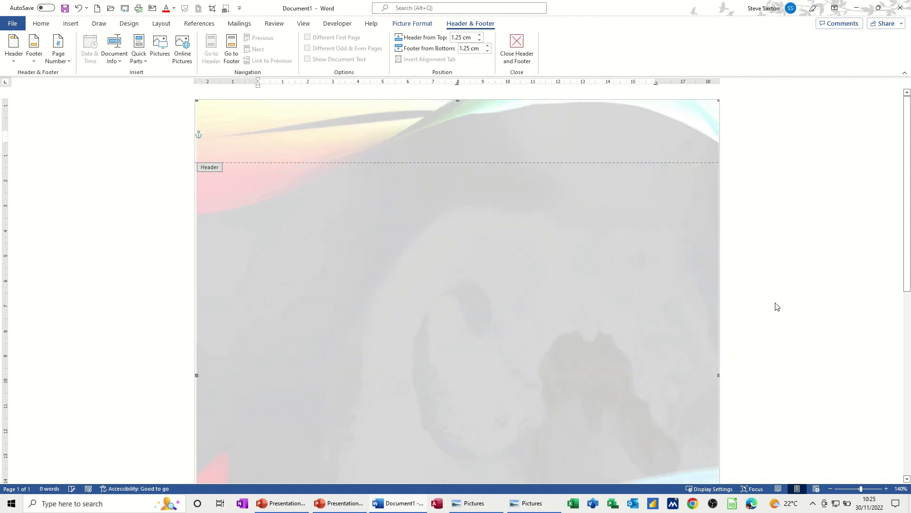
Stretch the watermark picture down to the page's lower edge, close the header and enter "Hello" in the body
scroll(784, 304, "down", 5)
scroll(795, 304, "down", 3)
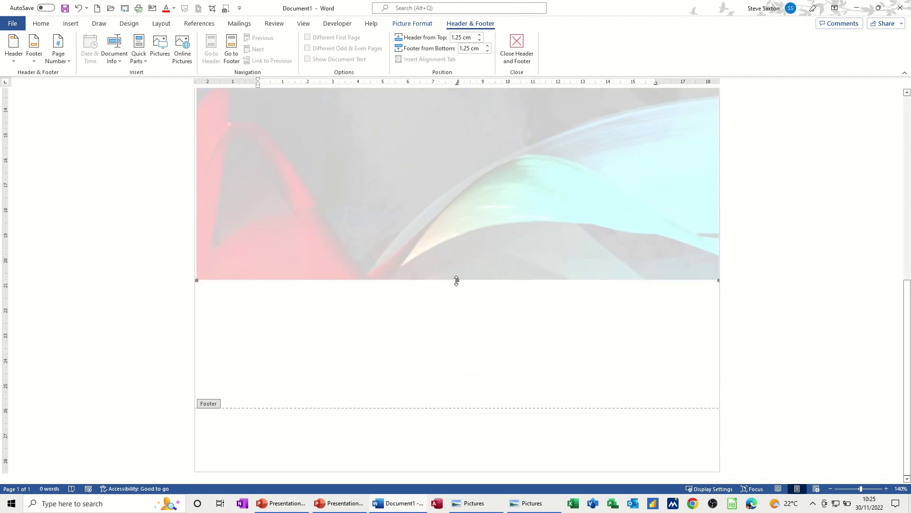
left_click_drag(457, 289, 429, 470)
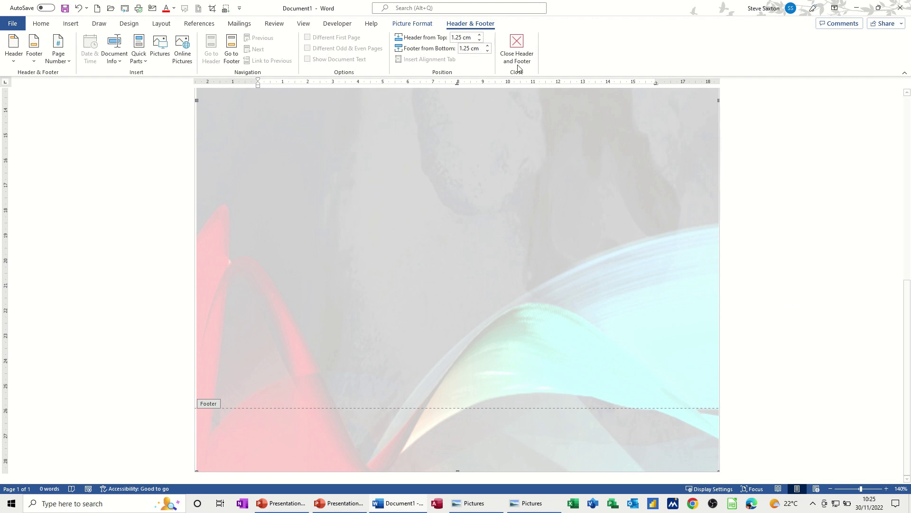
left_click(517, 47)
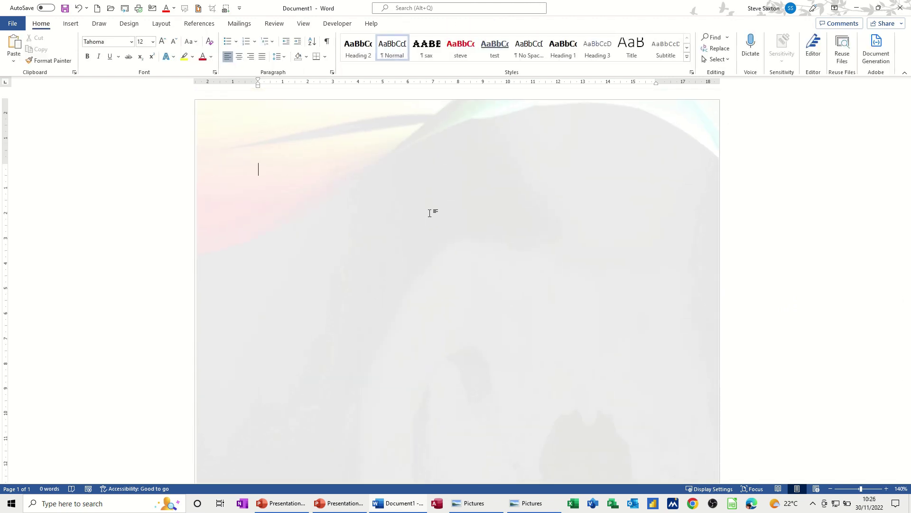
type("Hello")
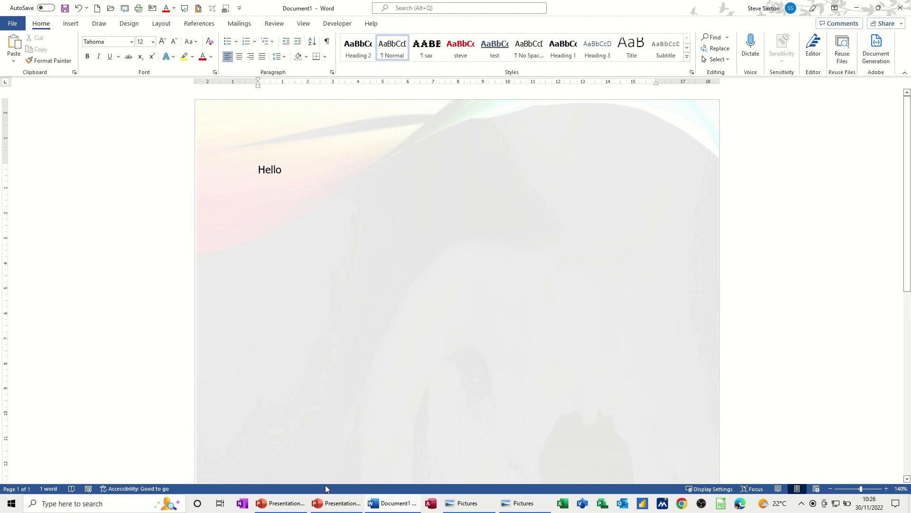
Switch to the Presentation2 file in PowerPoint and show slide 2
left_click(337, 503)
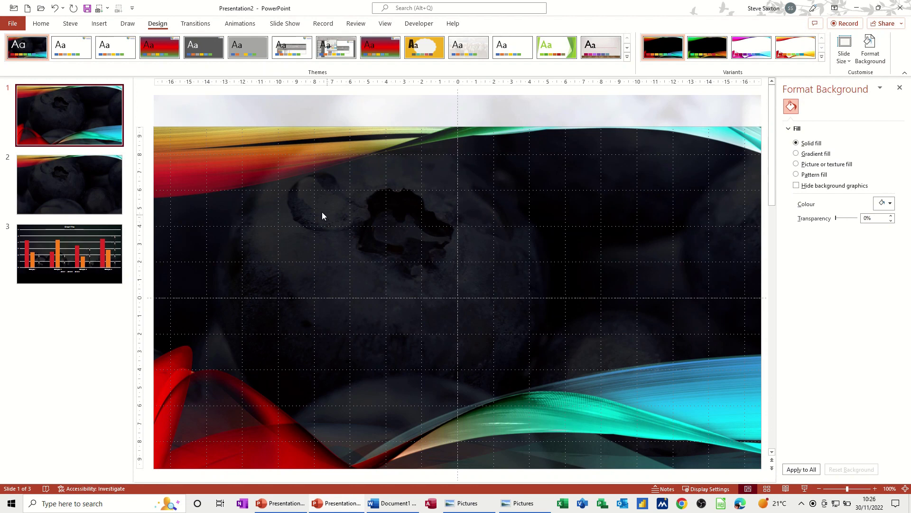
left_click(93, 196)
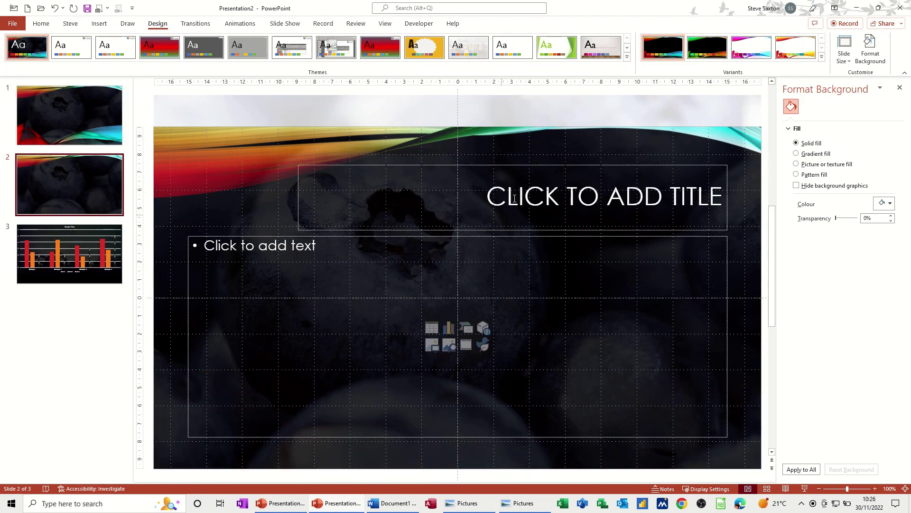